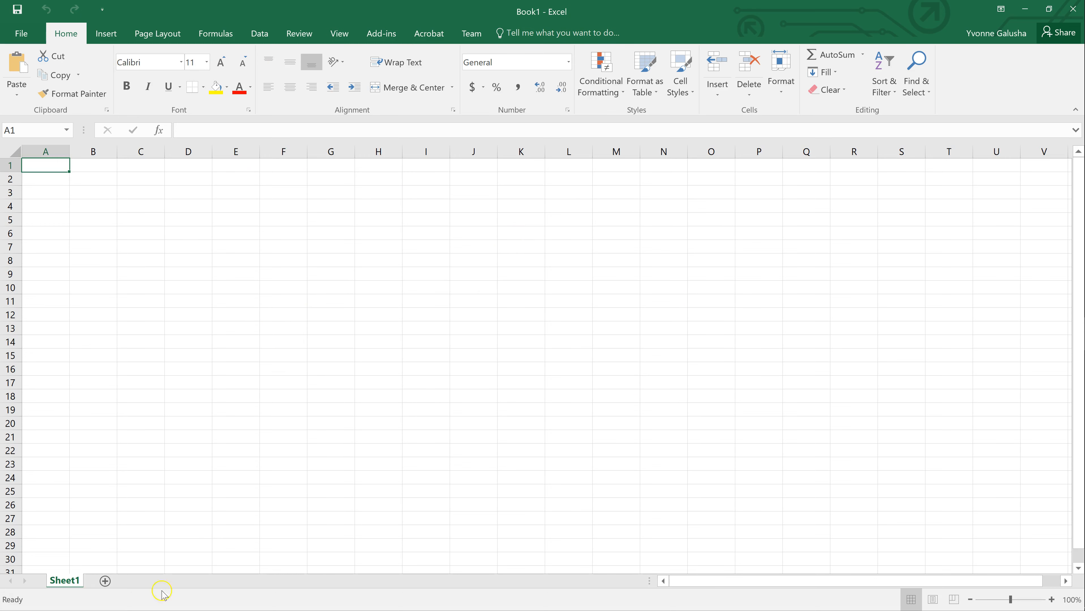
- Add two new worksheets to the workbook and switch through the sheets, ending on Sheet3
{"action": "left_click", "coordinate": [105, 581]}
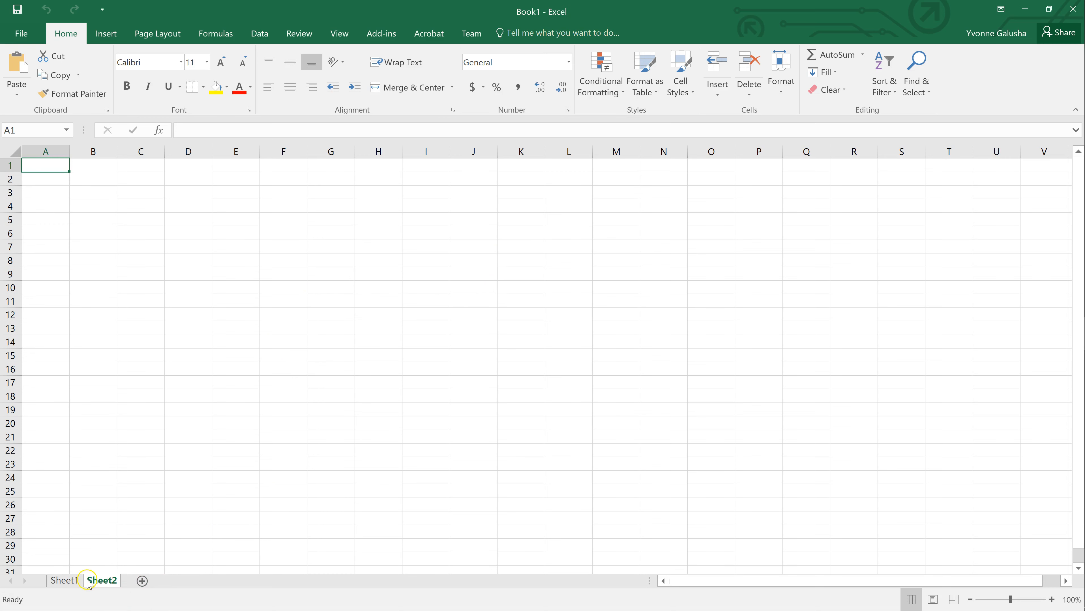
{"action": "left_click", "coordinate": [142, 581]}
{"action": "left_click", "coordinate": [64, 581]}
{"action": "left_click", "coordinate": [94, 582]}
{"action": "left_click", "coordinate": [138, 581]}
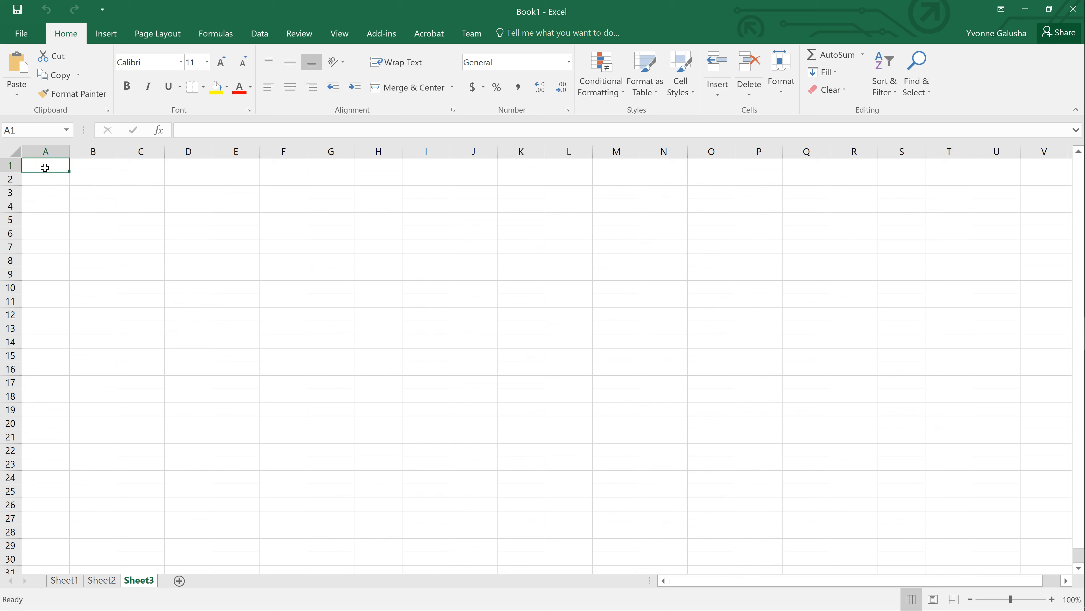
- Enter 77 in cell A1 and the text "name" in cell A2 of Sheet3
{"action": "type", "text": "77"}
{"action": "key", "text": "Return"}
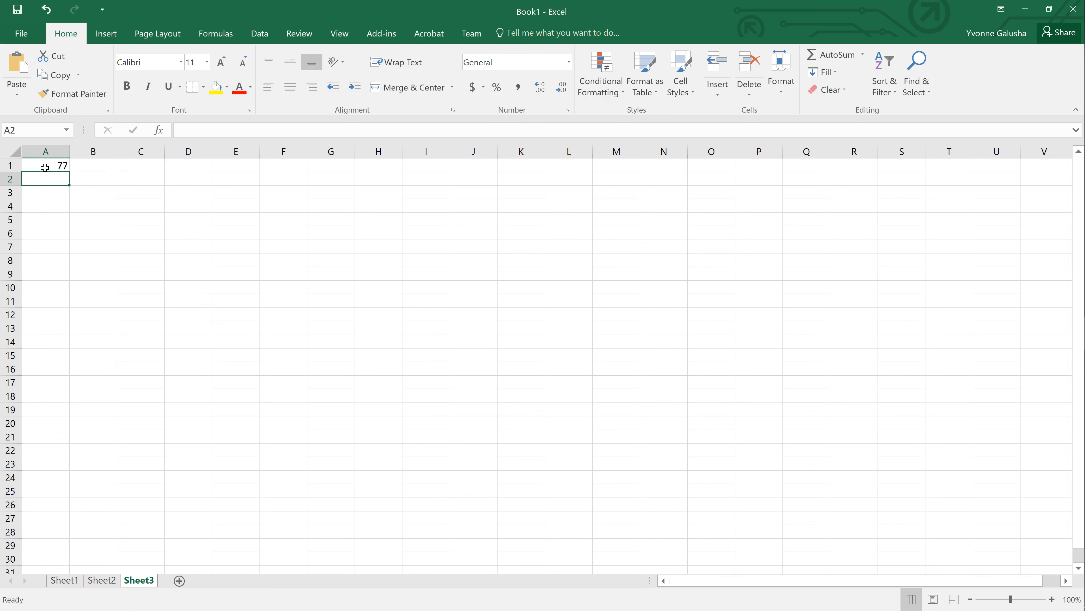
{"action": "type", "text": "name"}
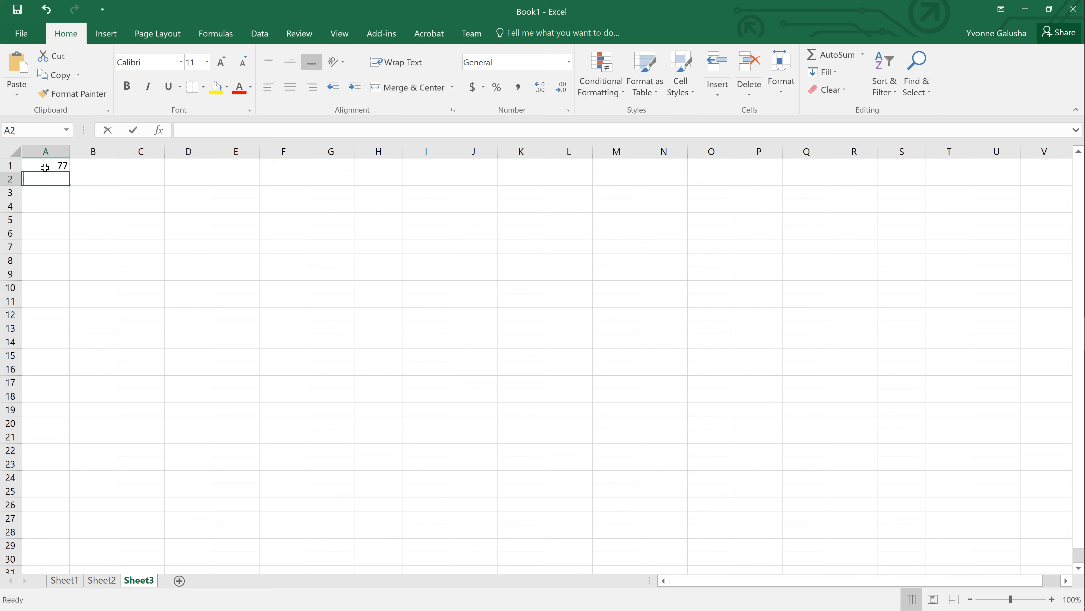
{"action": "key", "text": "Return"}
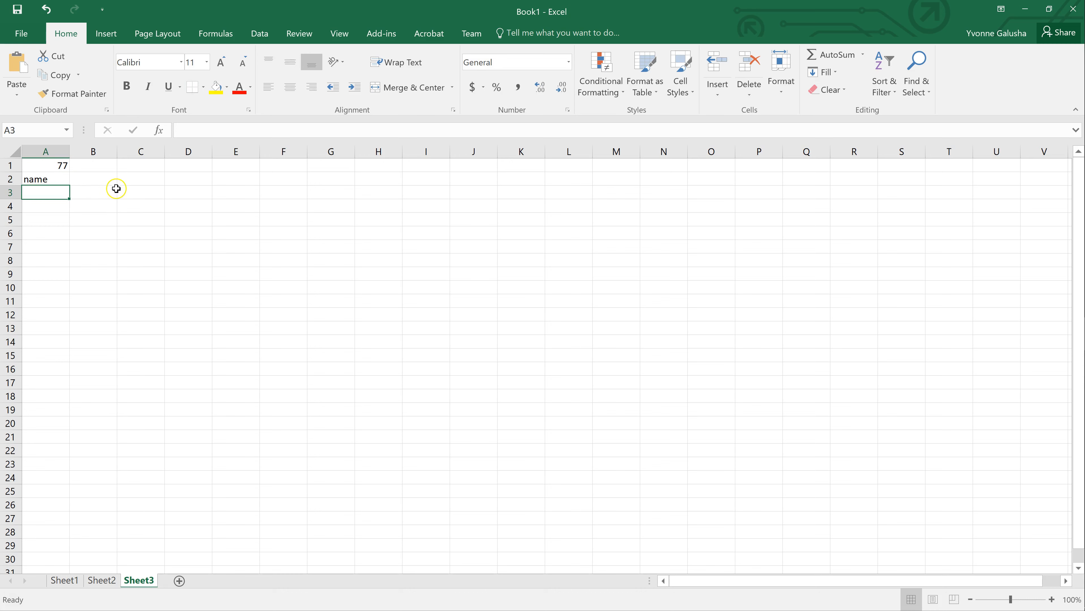
- Enter the values 1, 2 and 4 across cells B3, C3 and D3
{"action": "left_click", "coordinate": [101, 195]}
{"action": "mouse_move", "coordinate": [101, 195]}
{"action": "left_mouse_down"}
{"action": "mouse_move", "coordinate": [193, 214]}
{"action": "mouse_move", "coordinate": [193, 293]}
{"action": "left_mouse_up"}
{"action": "left_click", "coordinate": [93, 195]}
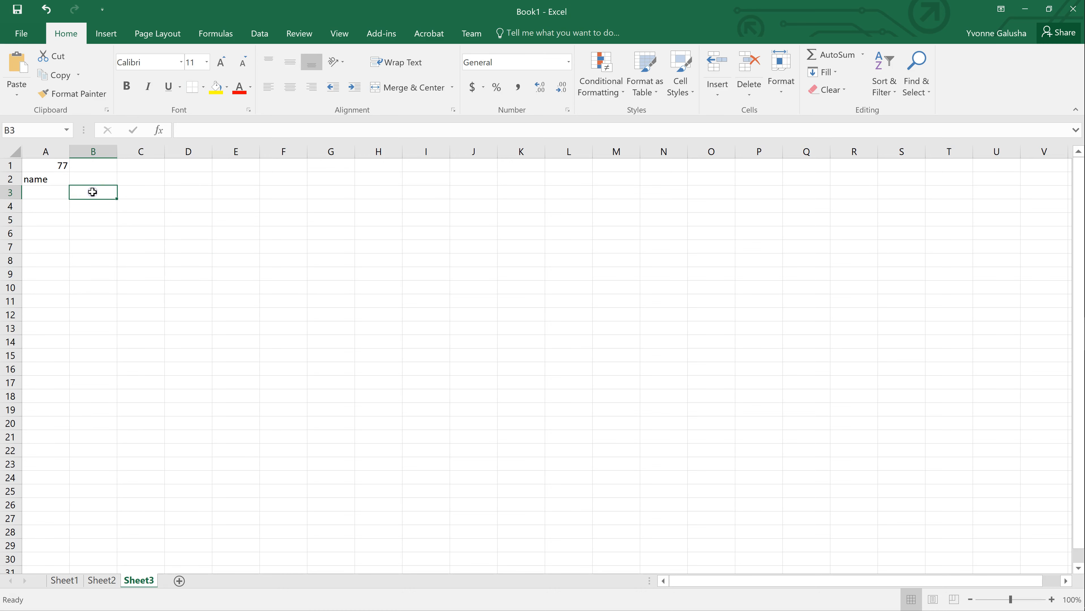
{"action": "type", "text": "1"}
{"action": "key", "text": "Tab"}
{"action": "type", "text": "2"}
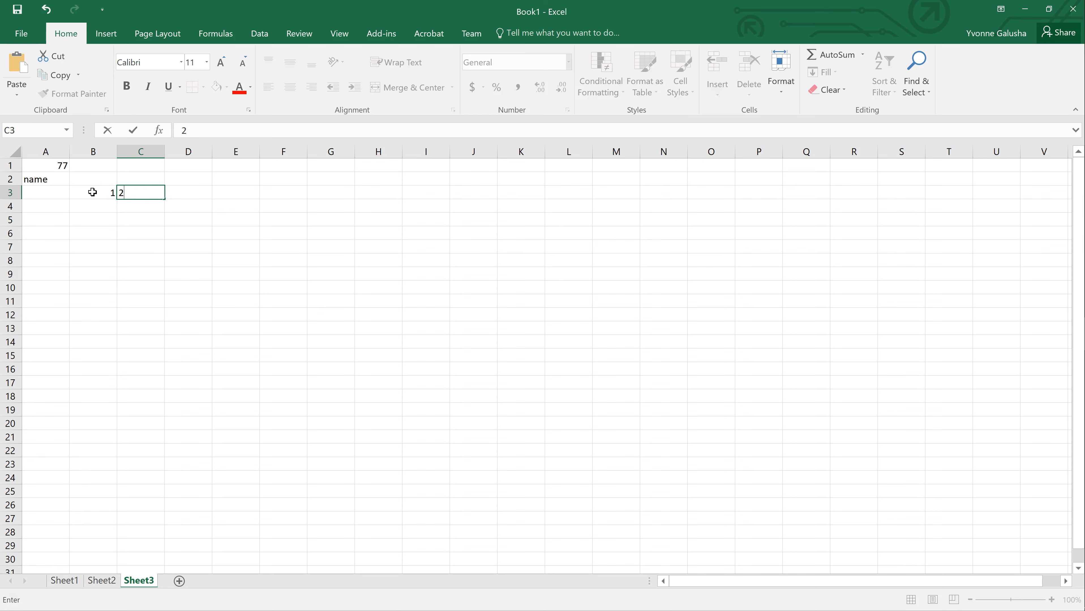
{"action": "key", "text": "Tab"}
{"action": "type", "text": "4"}
{"action": "key", "text": "Tab"}
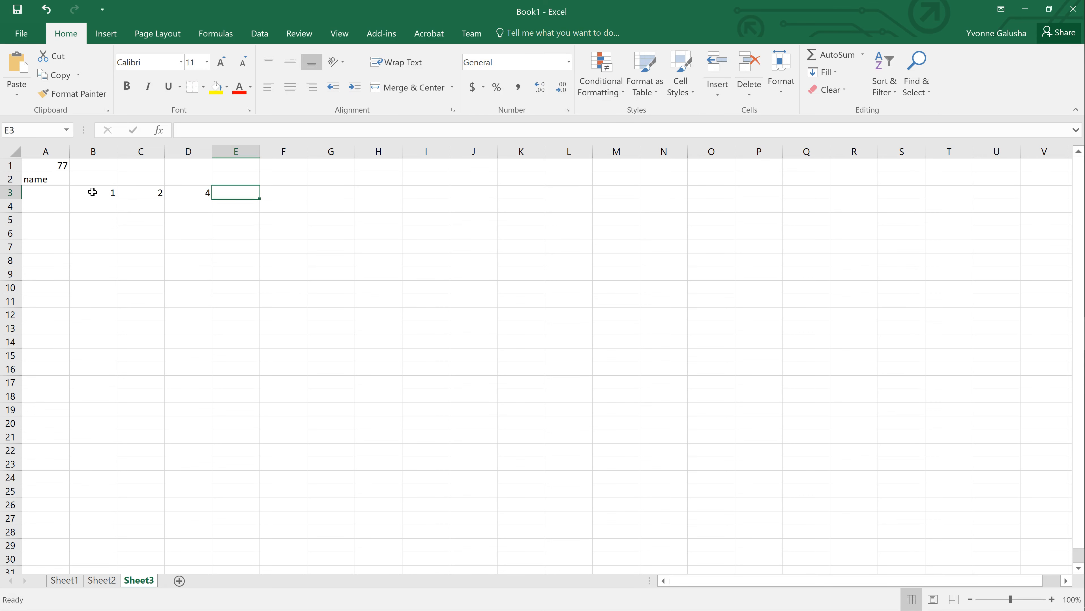
- Fill the values in B3:D3 down through row 10, and select the nonadjacent ranges B3:B10 and D3:D10 together
{"action": "left_click", "coordinate": [95, 194]}
{"action": "left_click_drag", "start_coordinate": [95, 193], "coordinate": [203, 287]}
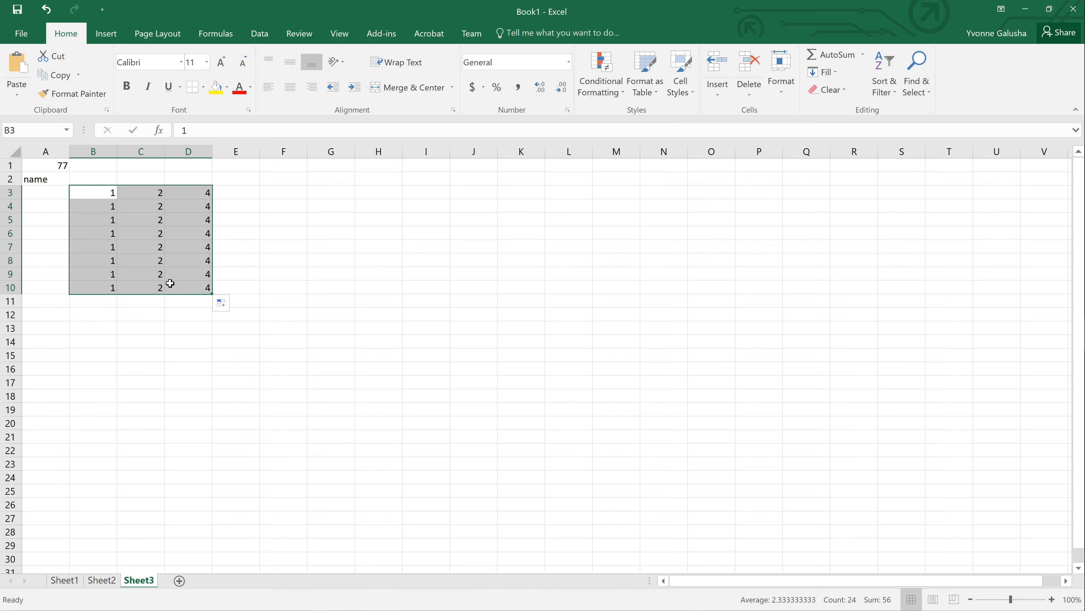
{"action": "left_click", "coordinate": [103, 408]}
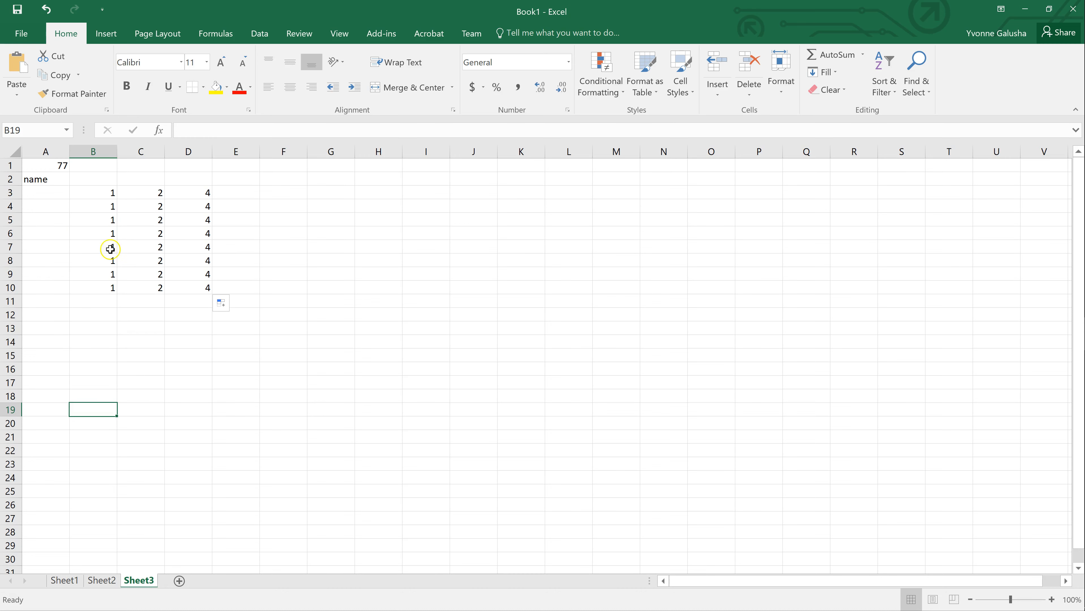
{"action": "left_click_drag", "start_coordinate": [101, 190], "coordinate": [93, 288]}
{"action": "left_click_drag", "start_coordinate": [203, 193], "coordinate": [195, 292]}
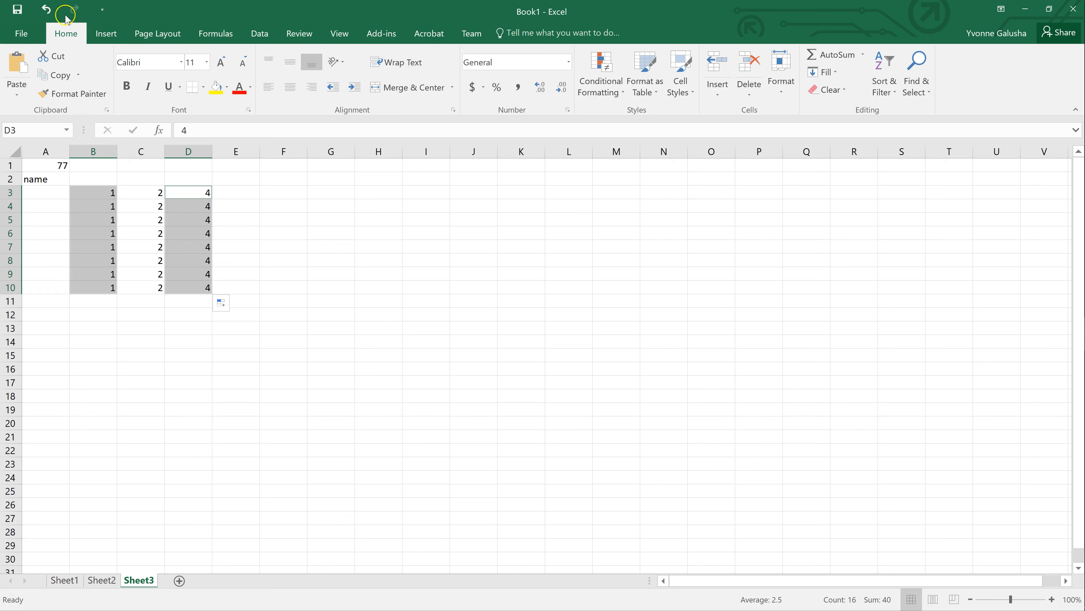
- Enable the Developer tab in the Excel ribbon customization options and display its commands
{"action": "left_click", "coordinate": [21, 35]}
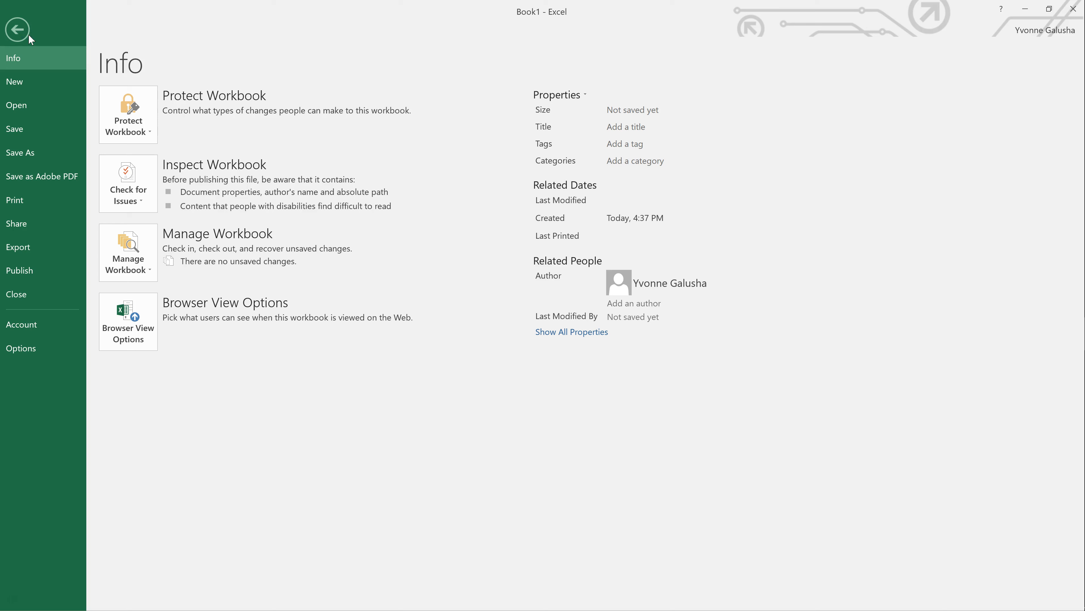
{"action": "key", "text": "Escape"}
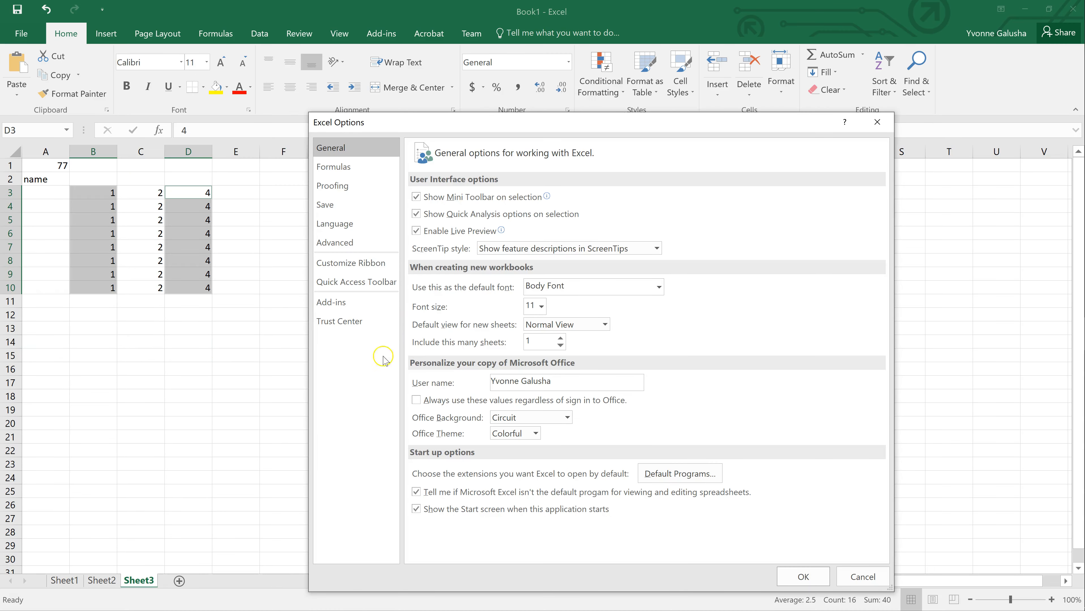
{"action": "left_click", "coordinate": [335, 268]}
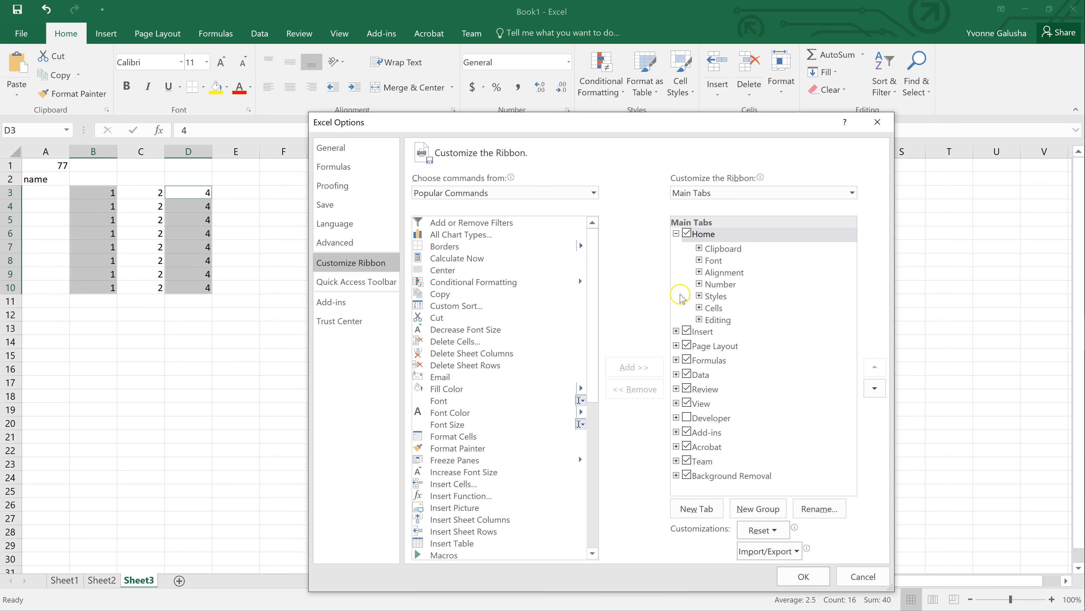
{"action": "left_click", "coordinate": [686, 419]}
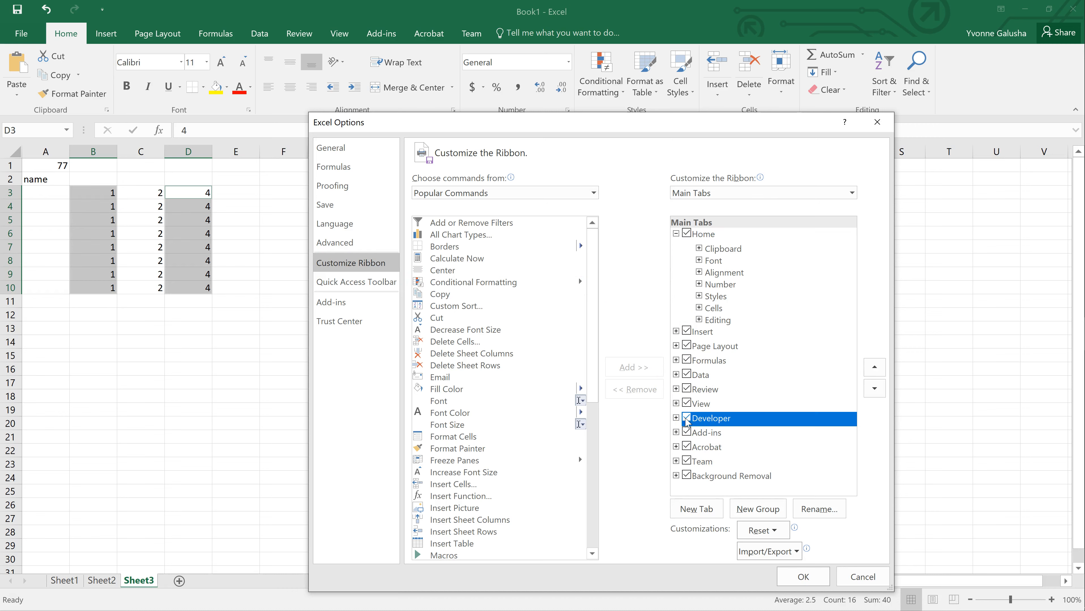
{"action": "left_click", "coordinate": [811, 578]}
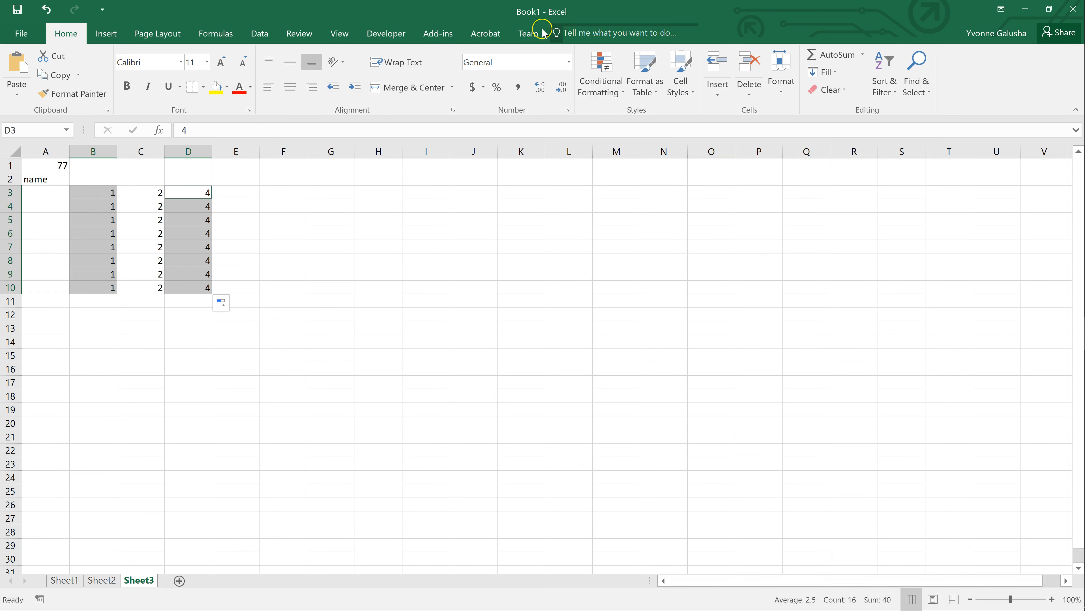
{"action": "left_click", "coordinate": [378, 33]}
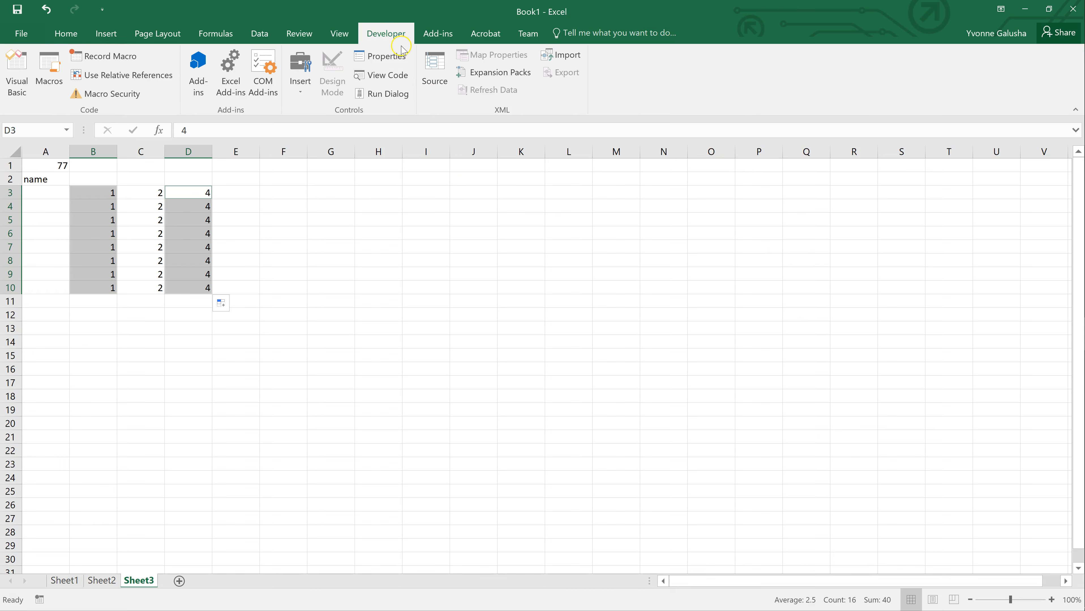
{"action": "left_click", "coordinate": [442, 88]}
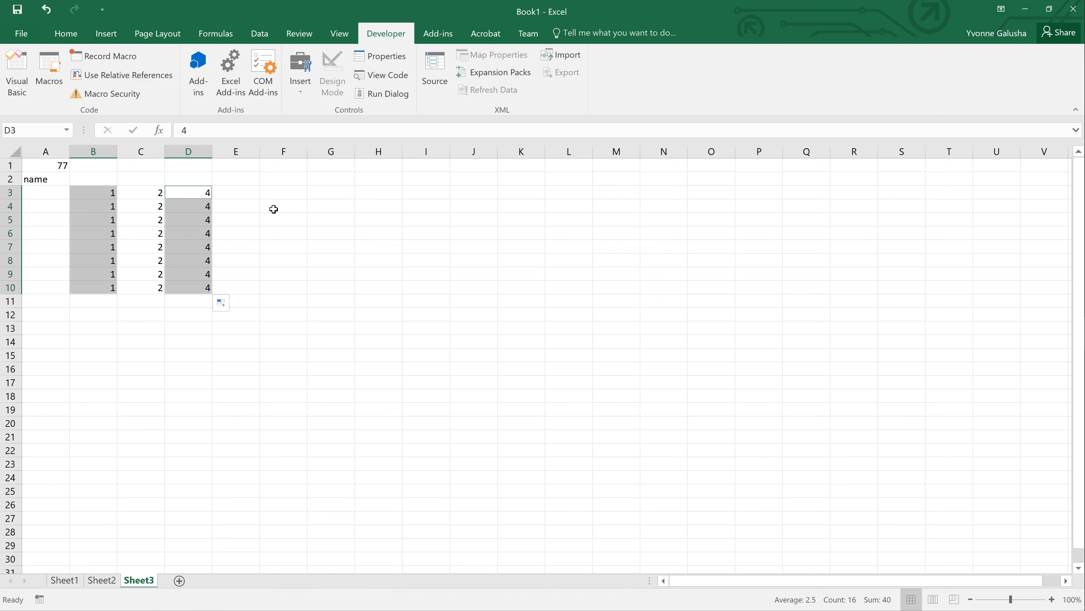
- Allow trusted locations on the network in the Trust Center's Trusted Locations settings
{"action": "left_click", "coordinate": [22, 35]}
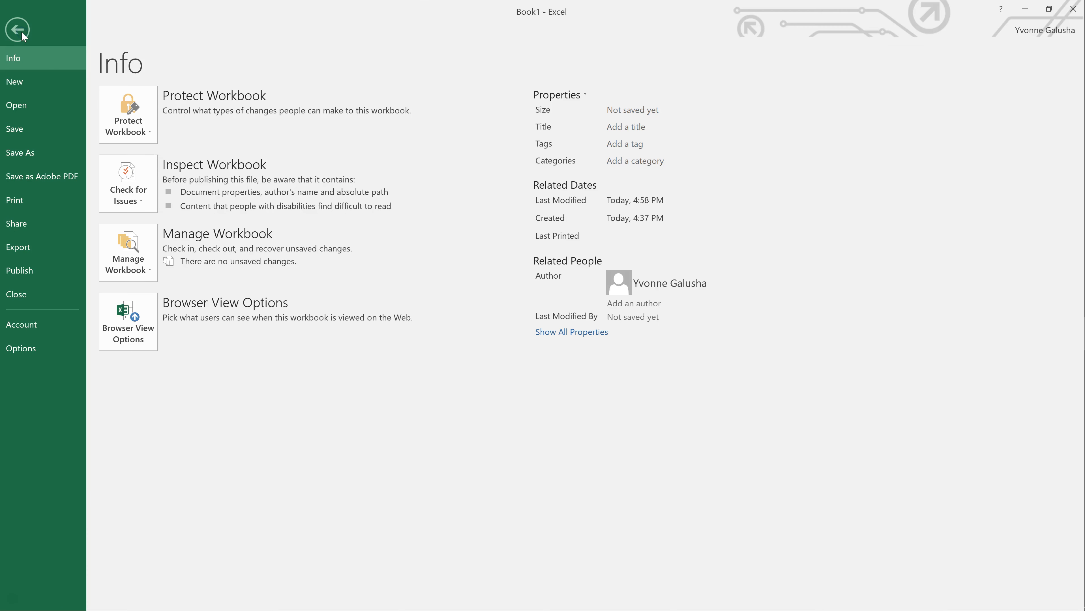
{"action": "left_click", "coordinate": [23, 346]}
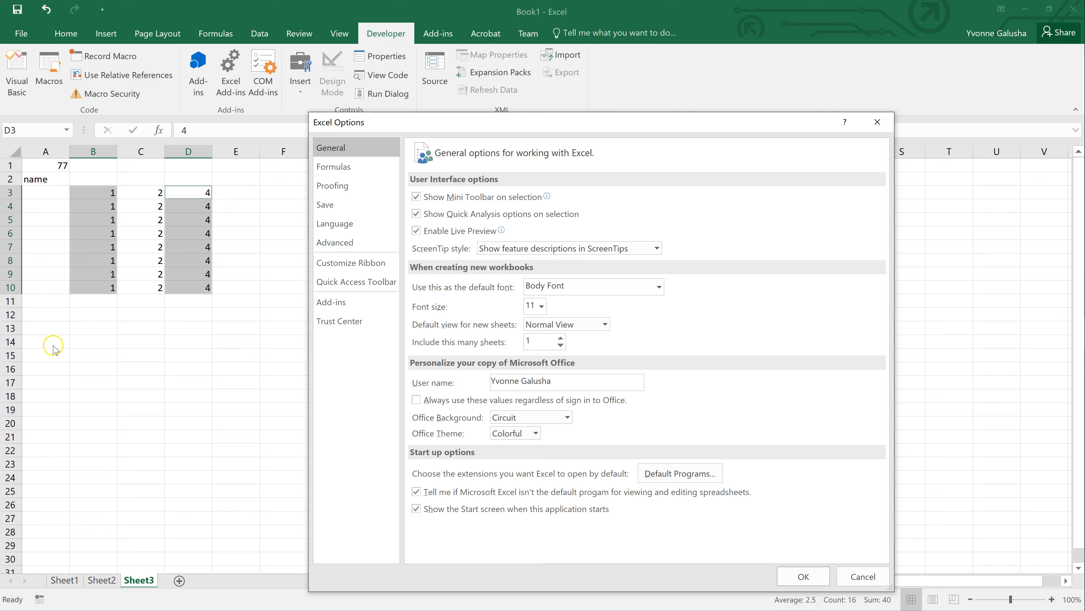
{"action": "left_click", "coordinate": [353, 327]}
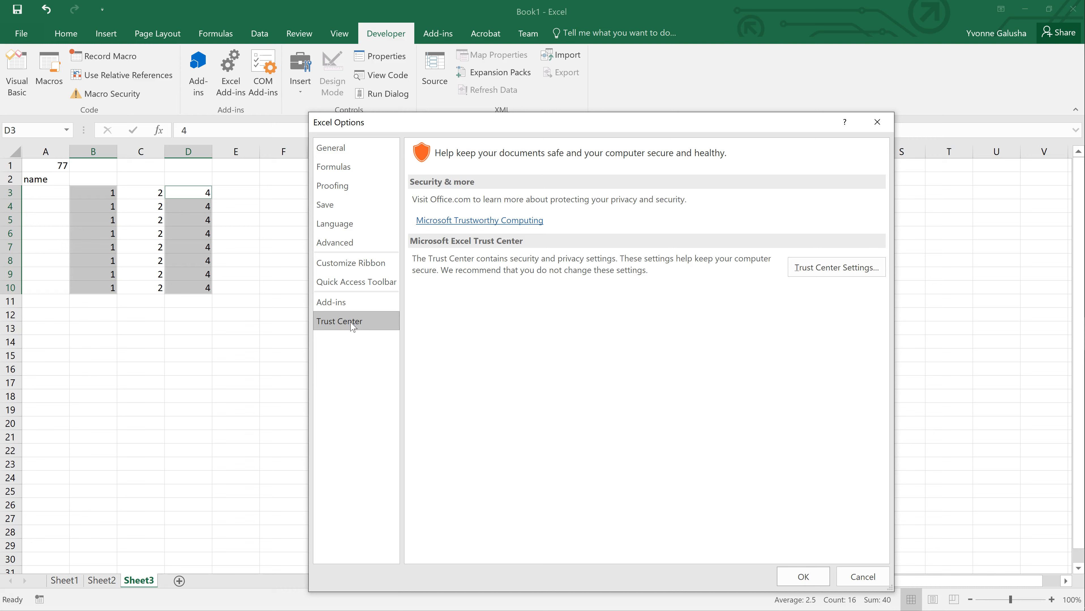
{"action": "left_click", "coordinate": [826, 268]}
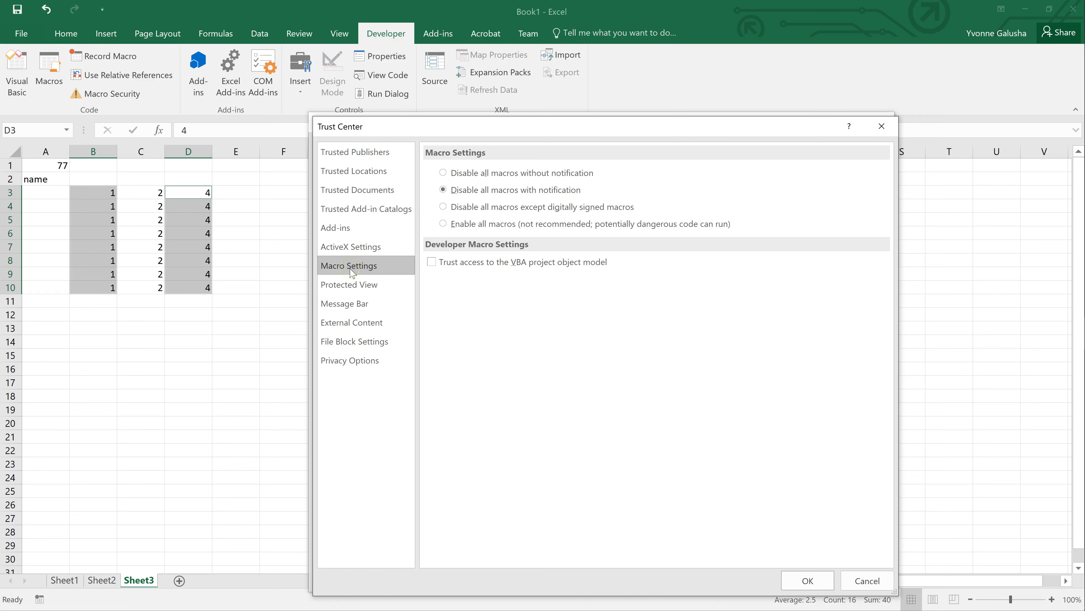
{"action": "left_click", "coordinate": [361, 177]}
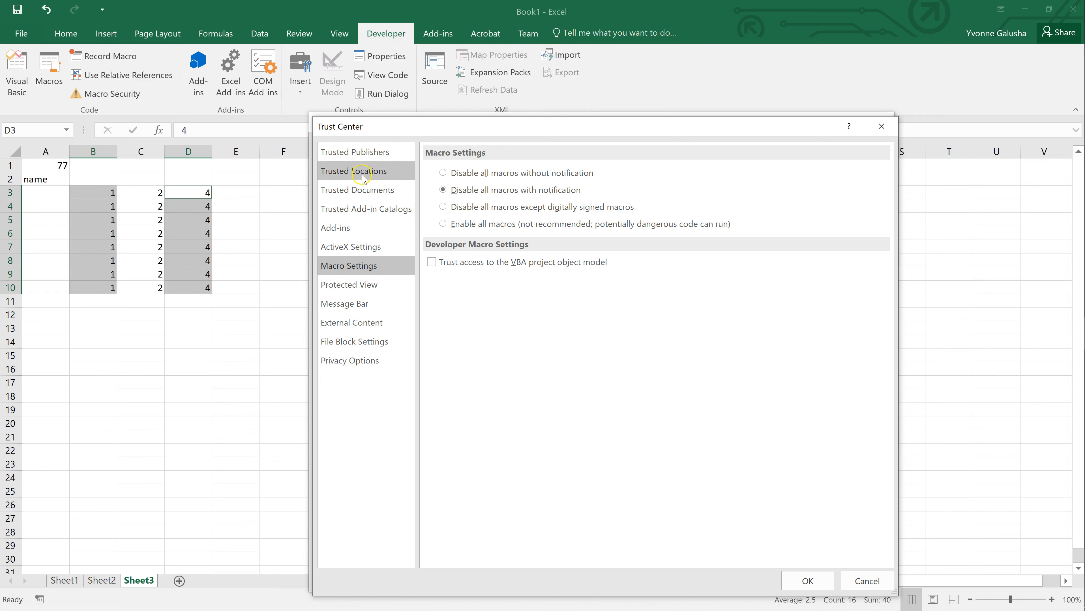
{"action": "left_click", "coordinate": [360, 175]}
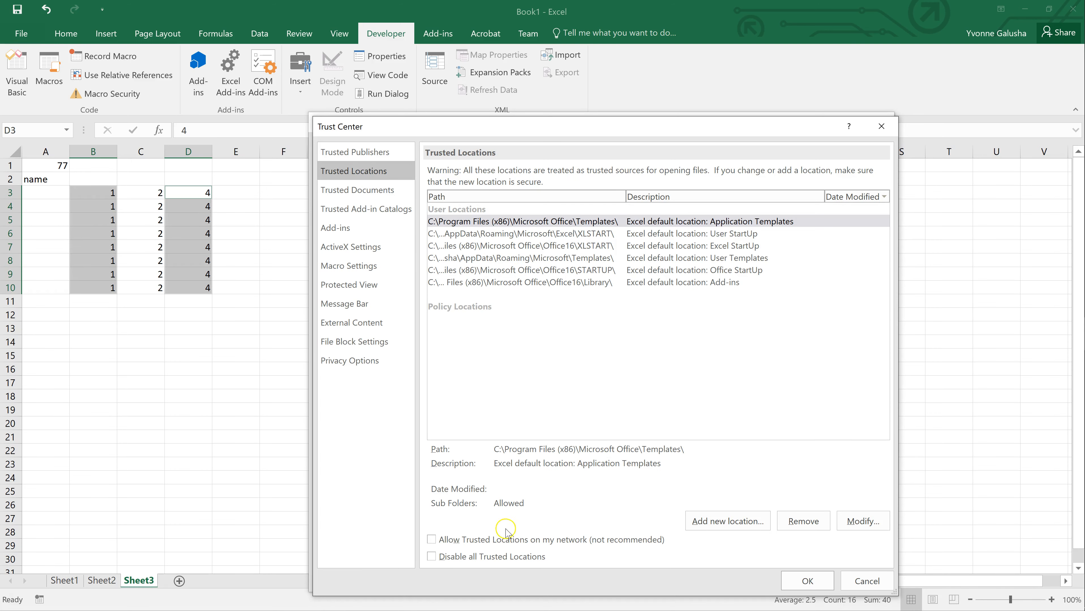
{"action": "left_click", "coordinate": [432, 541]}
- Start a new trusted location and choose the VBA folder inside the personal folder on the mgtsci network drive (Z:) as its path
{"action": "left_click", "coordinate": [710, 522]}
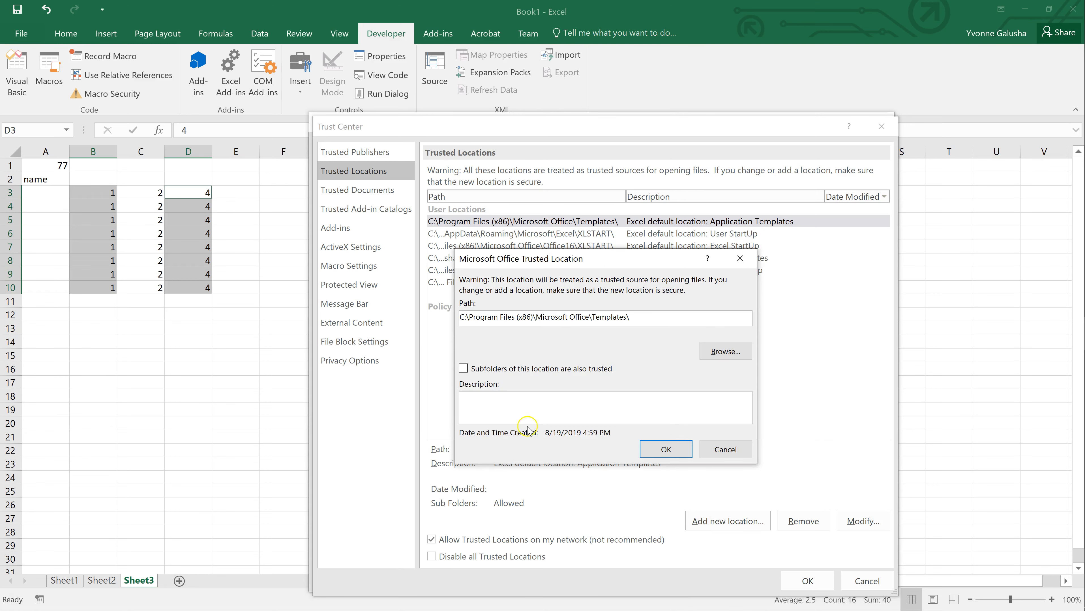
{"action": "left_click", "coordinate": [716, 349]}
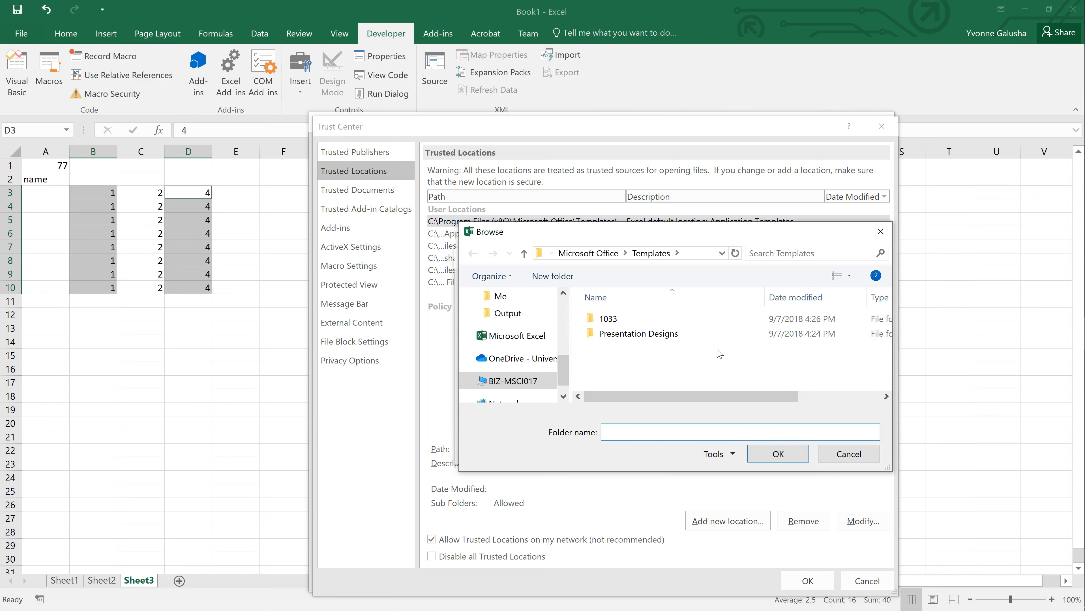
{"action": "left_click", "coordinate": [501, 385]}
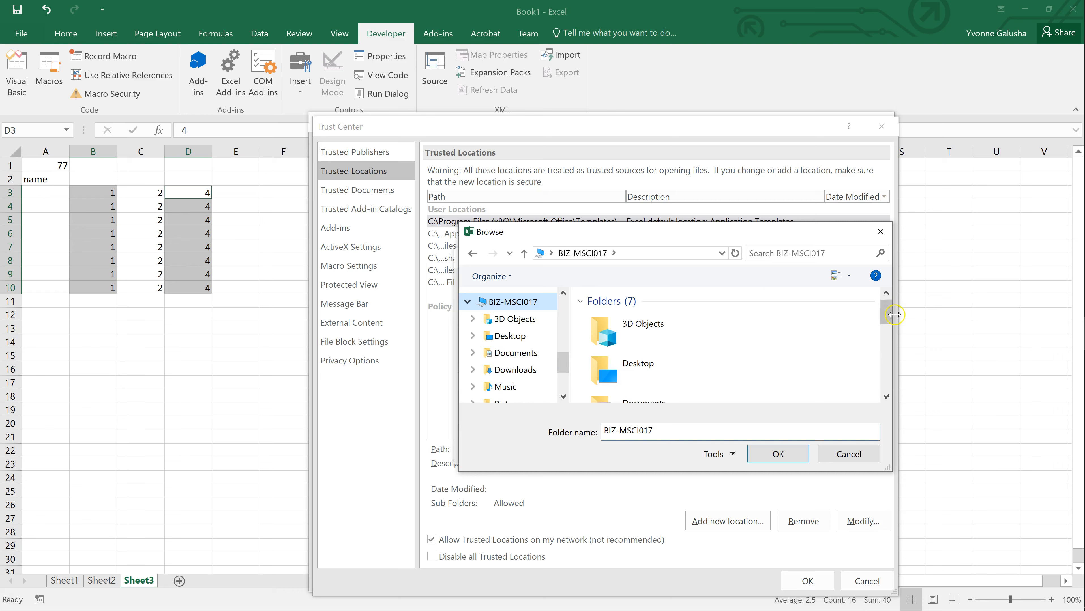
{"action": "left_click_drag", "start_coordinate": [886, 313], "coordinate": [894, 390]}
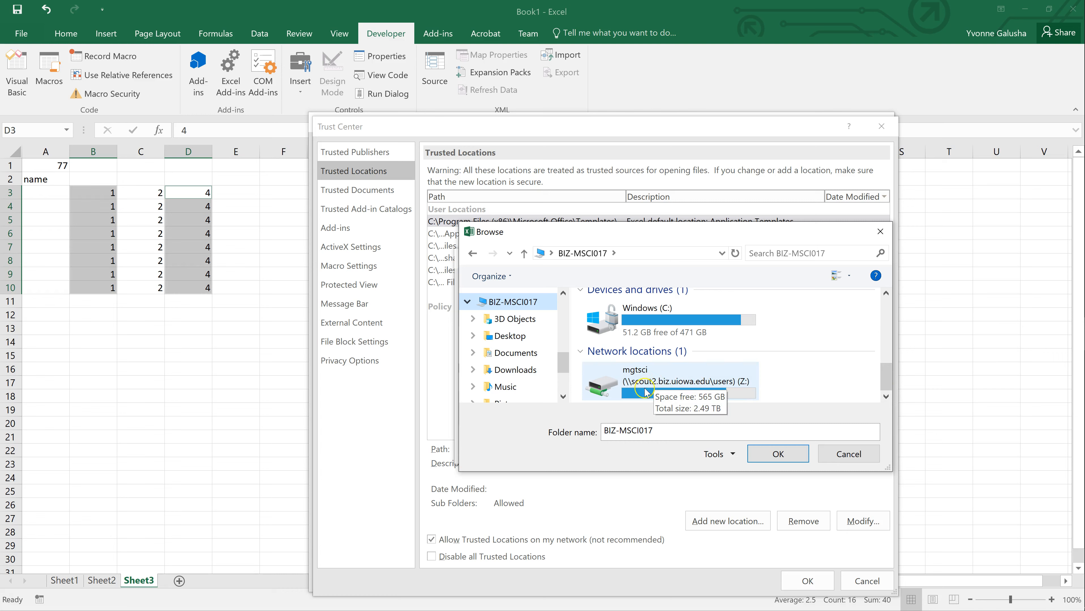
{"action": "left_click", "coordinate": [627, 389]}
{"action": "left_click", "coordinate": [628, 390]}
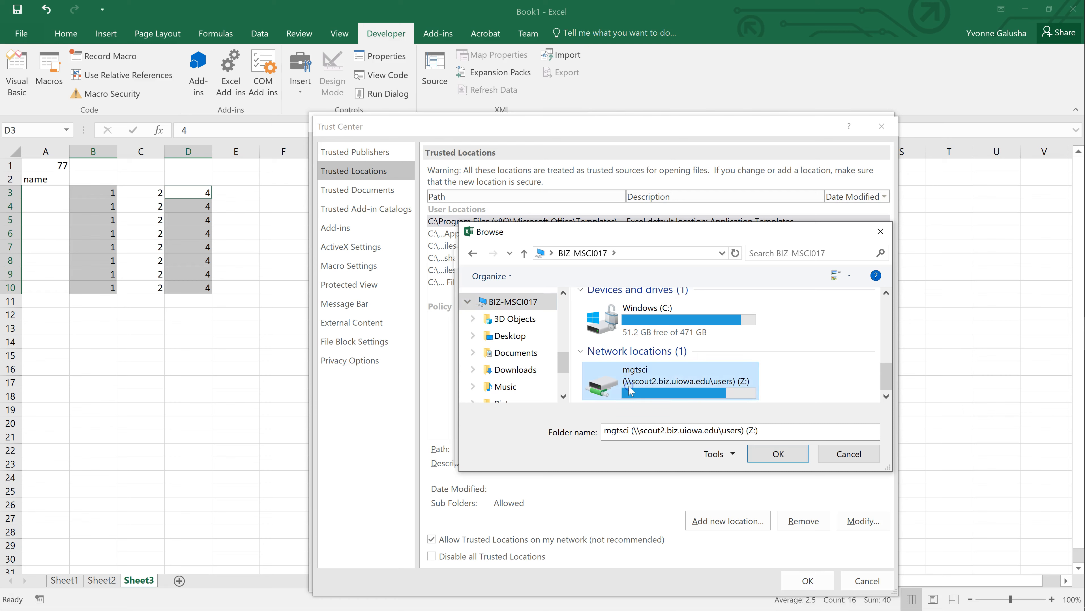
{"action": "double_click", "coordinate": [602, 387]}
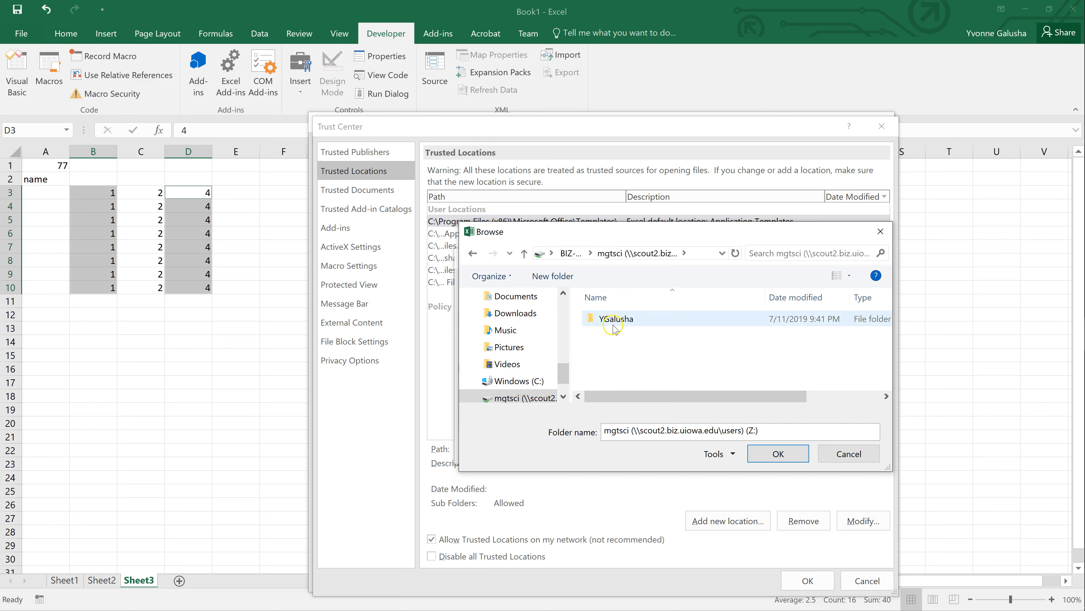
{"action": "double_click", "coordinate": [599, 322]}
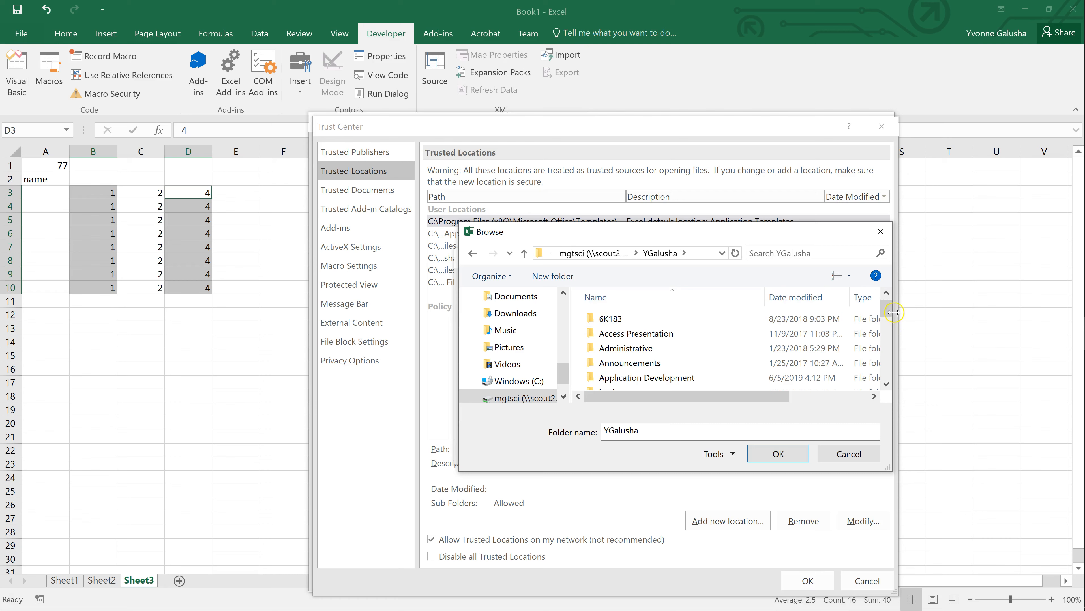
{"action": "left_click_drag", "start_coordinate": [888, 308], "coordinate": [887, 367]}
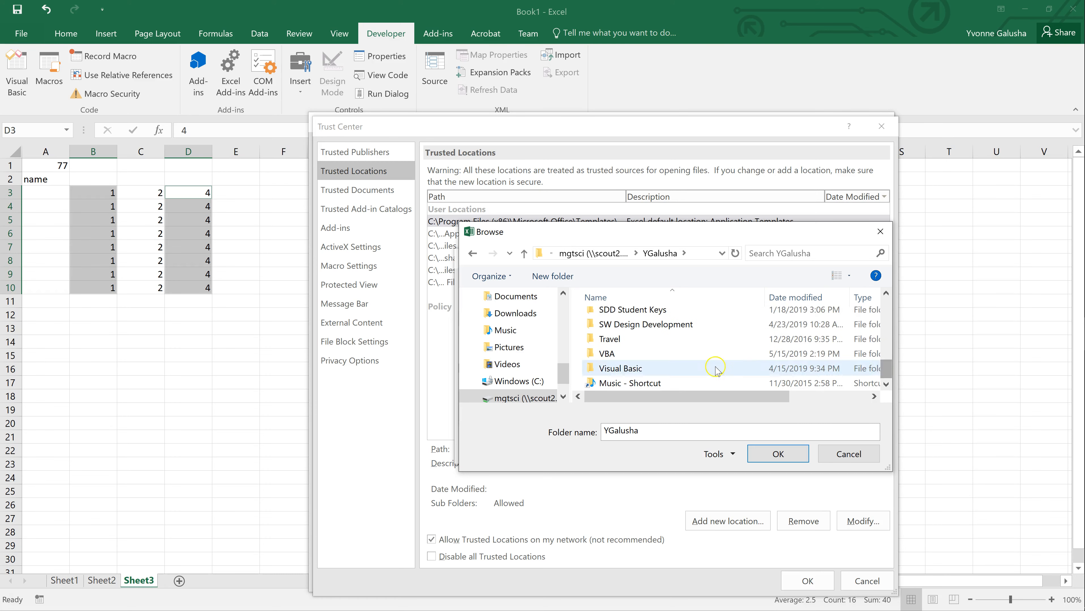
{"action": "left_click", "coordinate": [585, 354]}
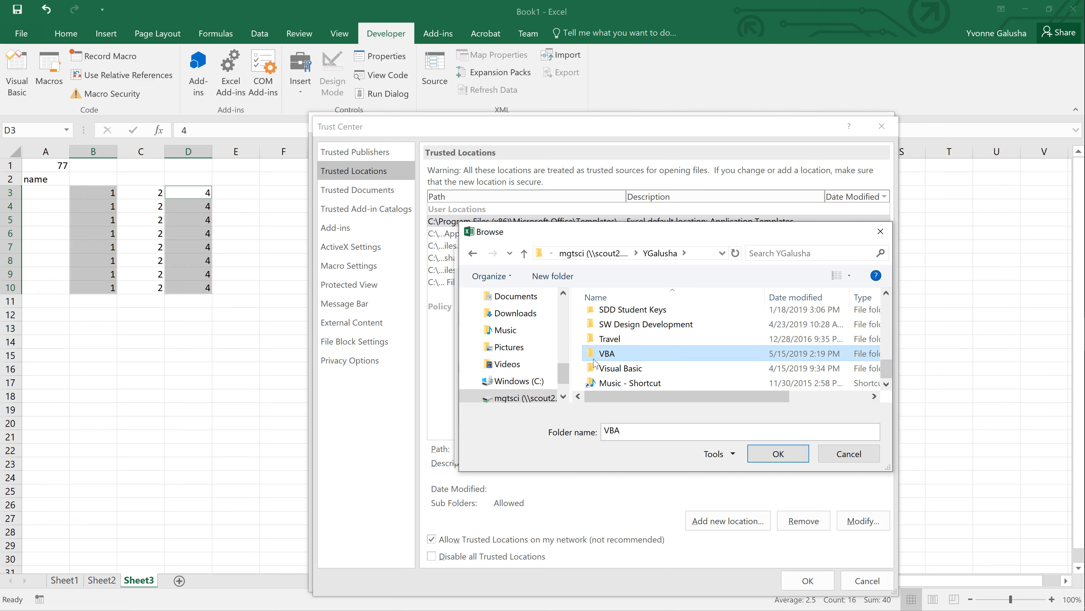
{"action": "left_click", "coordinate": [777, 453]}
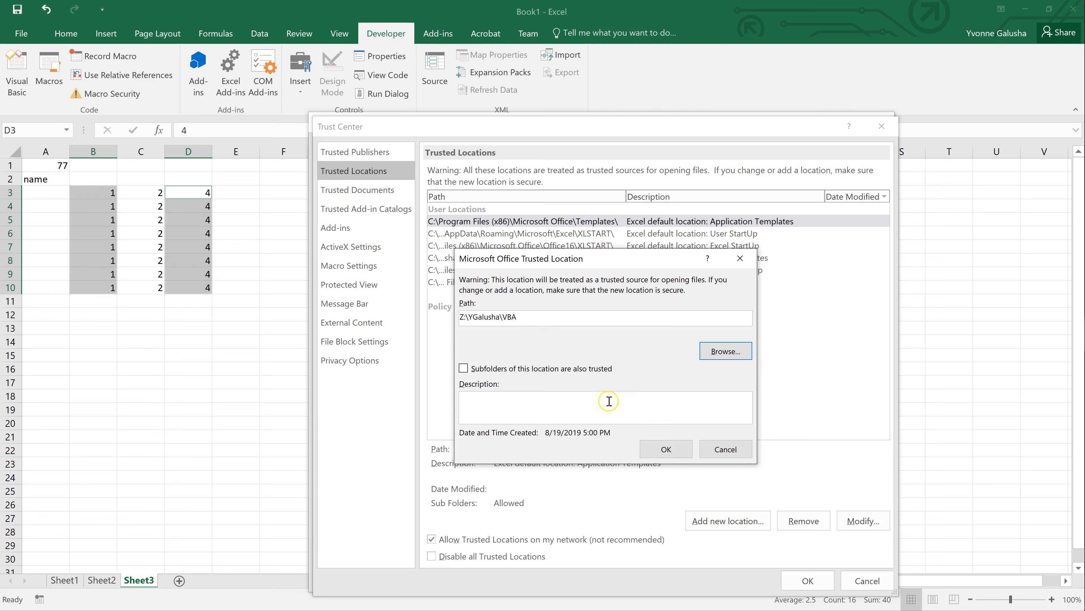
- Trust the subfolders of the new VBA location as well, and save the trusted location settings
{"action": "left_click", "coordinate": [463, 369]}
{"action": "left_click", "coordinate": [665, 450]}
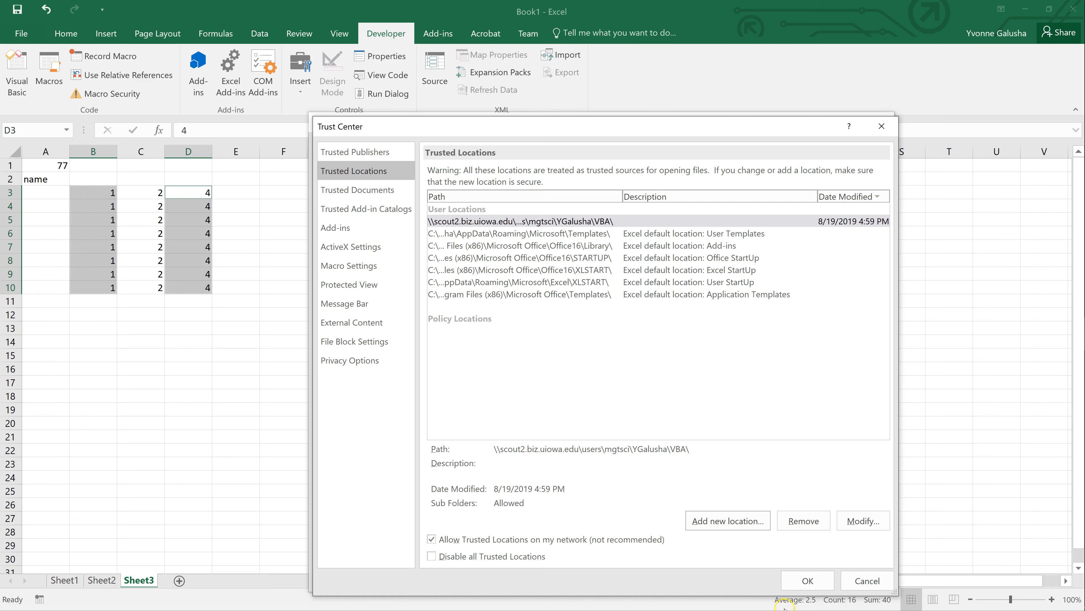
{"action": "left_click", "coordinate": [811, 580]}
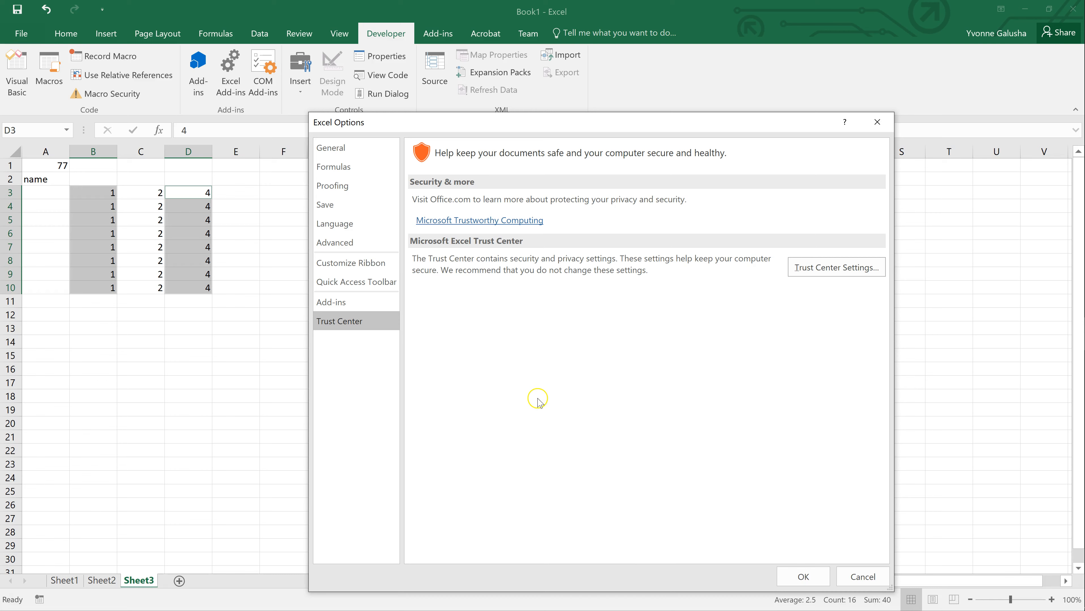
- Turn on trusted access to the VBA project object model in the Trust Center's macro settings and save the Excel options
{"action": "left_click", "coordinate": [808, 270]}
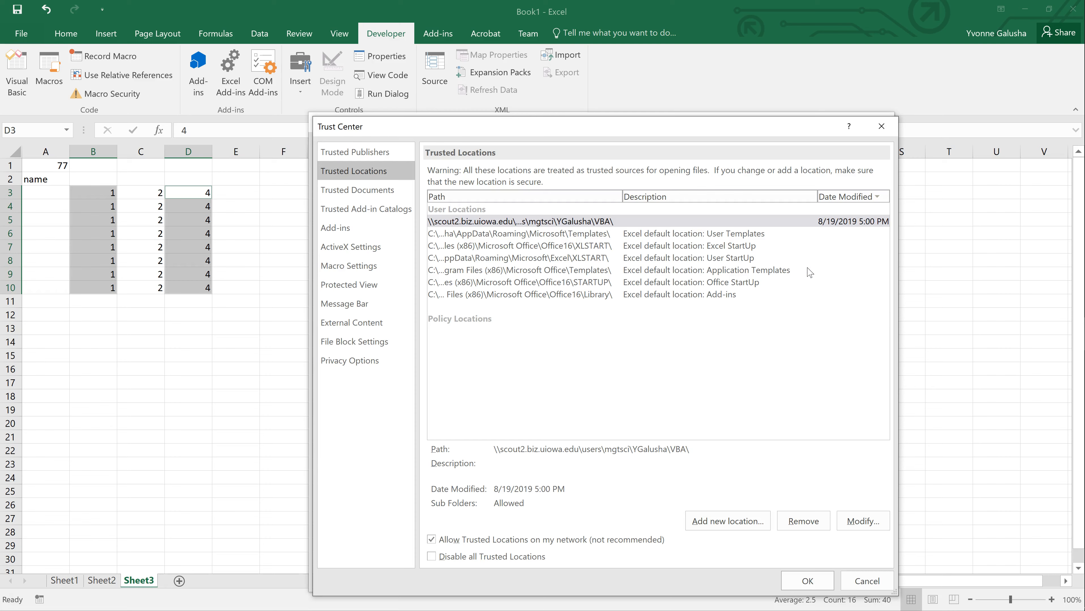
{"action": "left_click", "coordinate": [361, 268]}
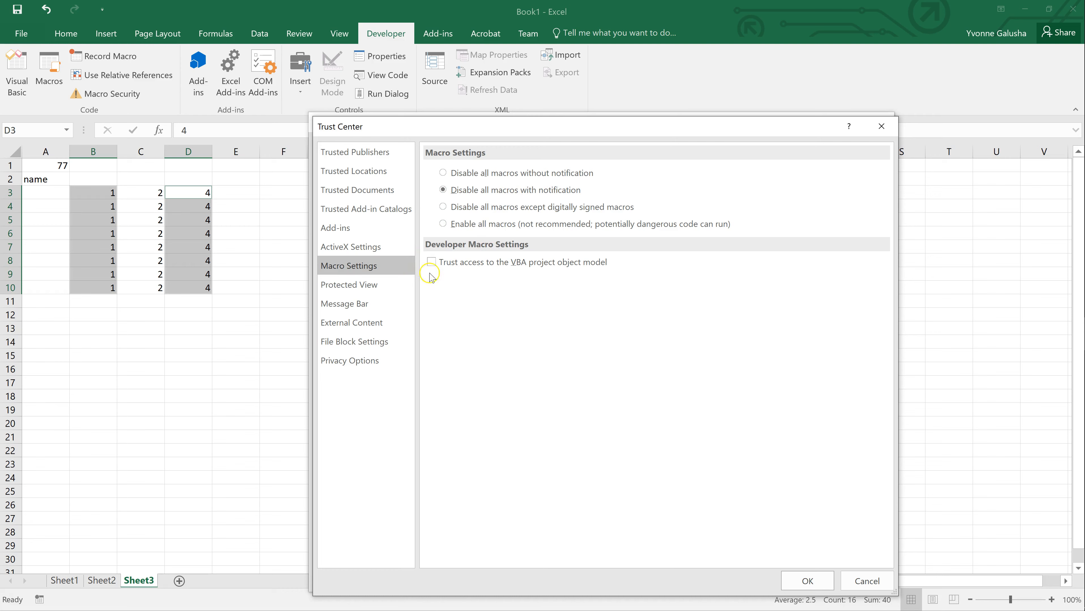
{"action": "left_click", "coordinate": [431, 262]}
{"action": "left_click", "coordinate": [806, 581]}
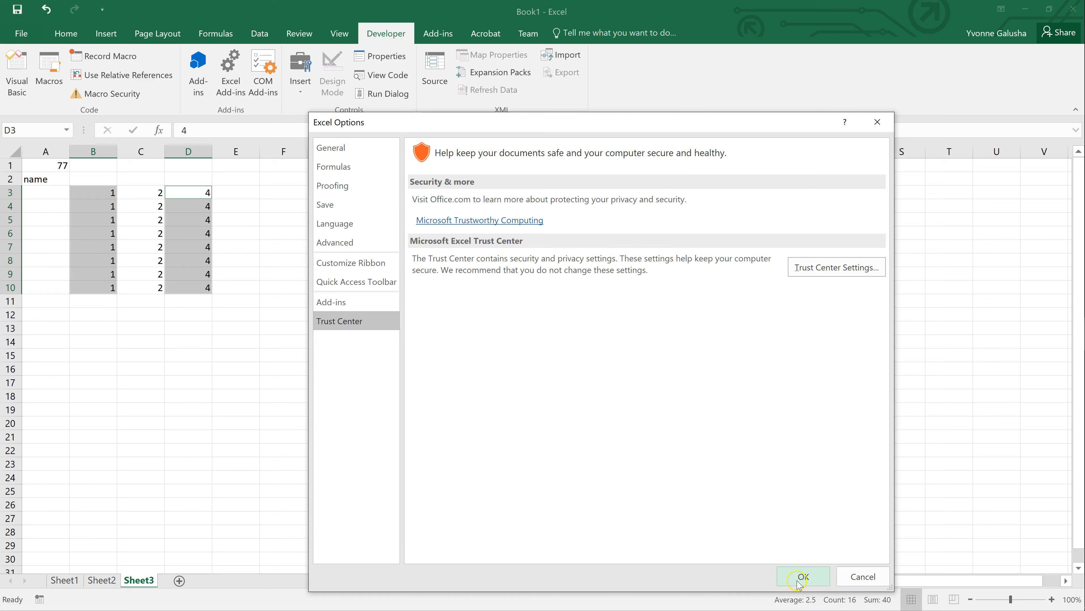
{"action": "left_click", "coordinate": [798, 581]}
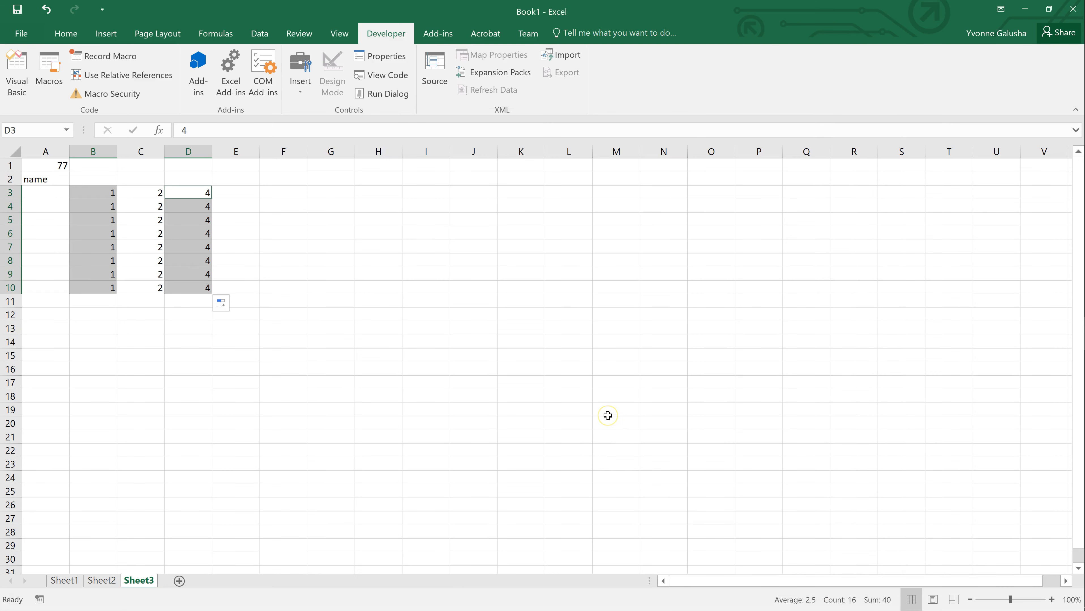